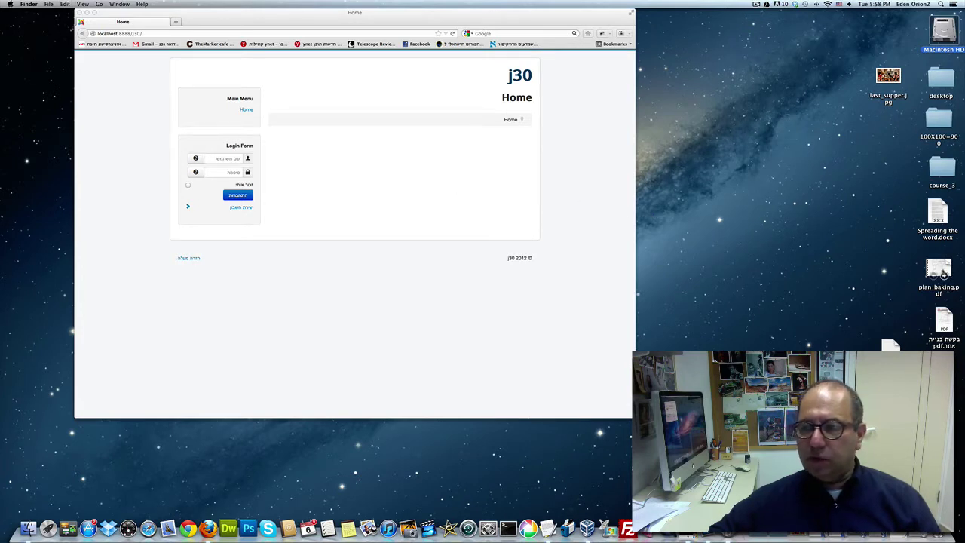
Step: Open the plan_baking.pdf site sketch from the desktop in Preview
left_click(938, 267)
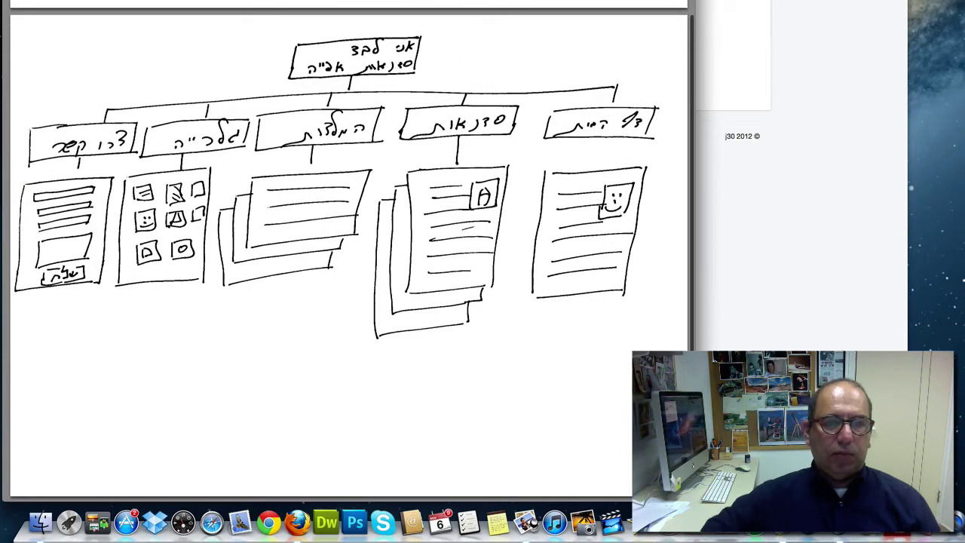
Step: Move the Preview sketch window further to the right, out of the way
left_click_drag(470, 1, 610, 1)
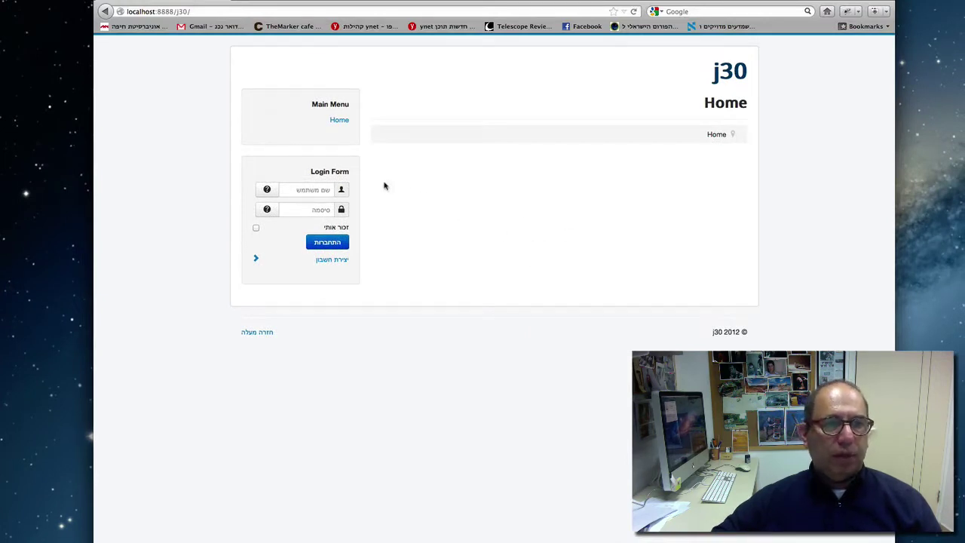
Step: Go to localhost:8888/j30/administrator/ by completing the site address with 'ad'
left_click(196, 12)
left_click(197, 11)
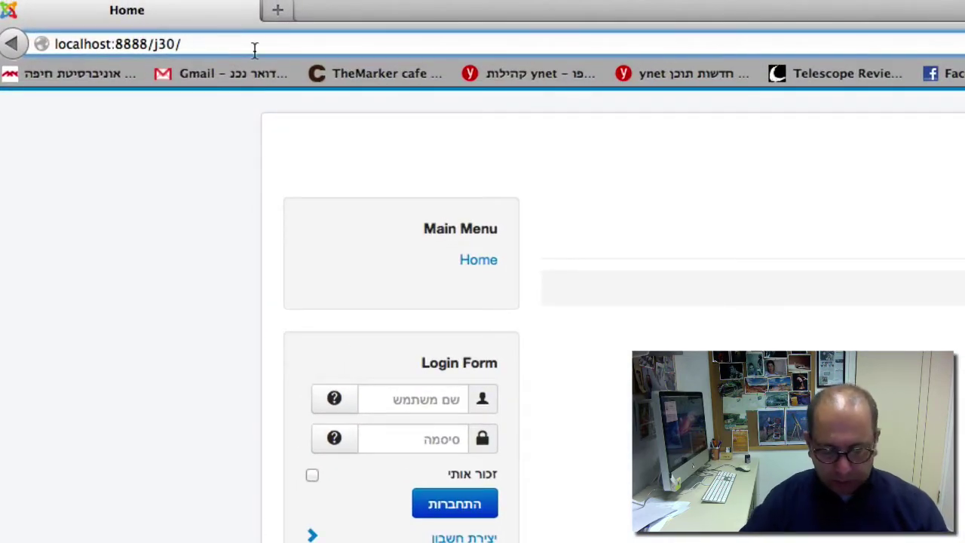
type("ad")
key("Return")
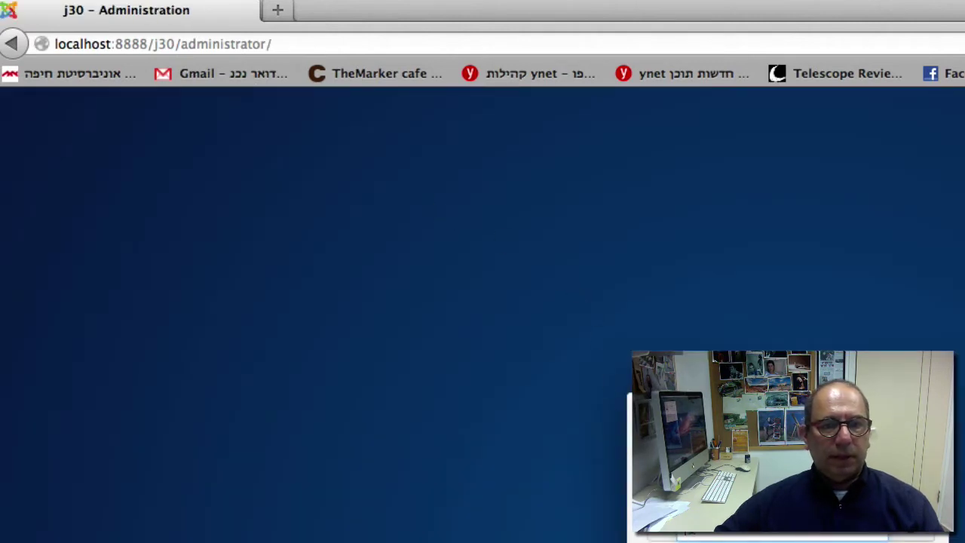
Step: Log in with the saved administrator user name and the account password
left_click(546, 398)
type("adm")
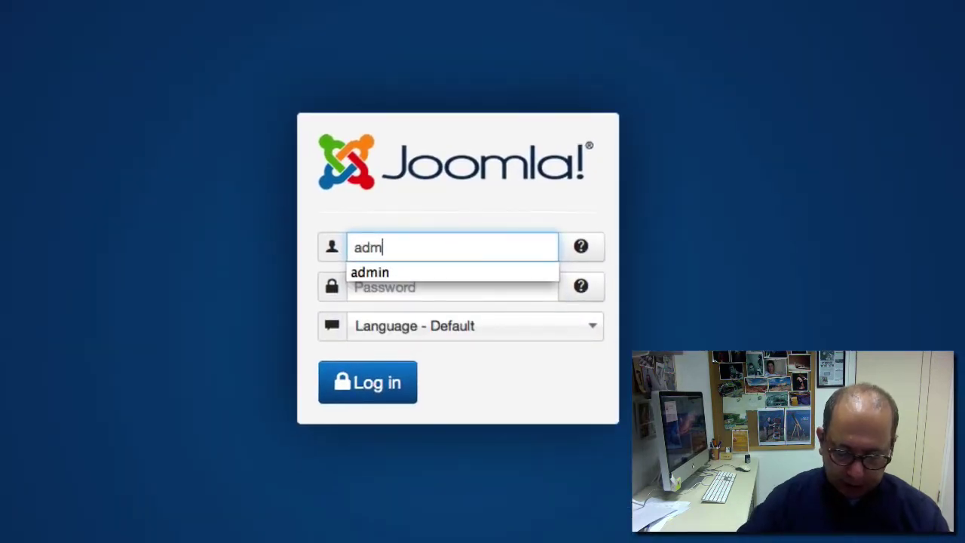
type("in")
key("Down")
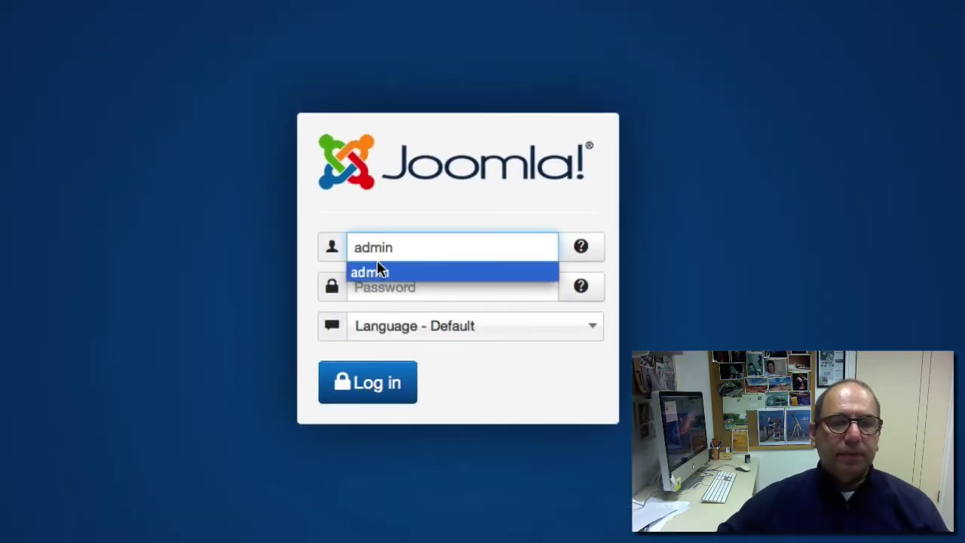
left_click(379, 271)
left_click_drag(377, 286, 346, 287)
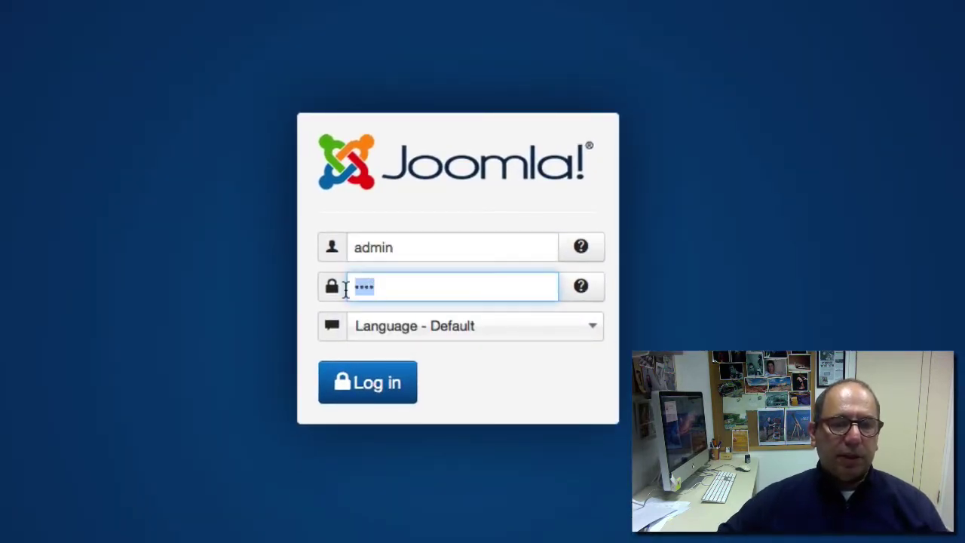
type("pass")
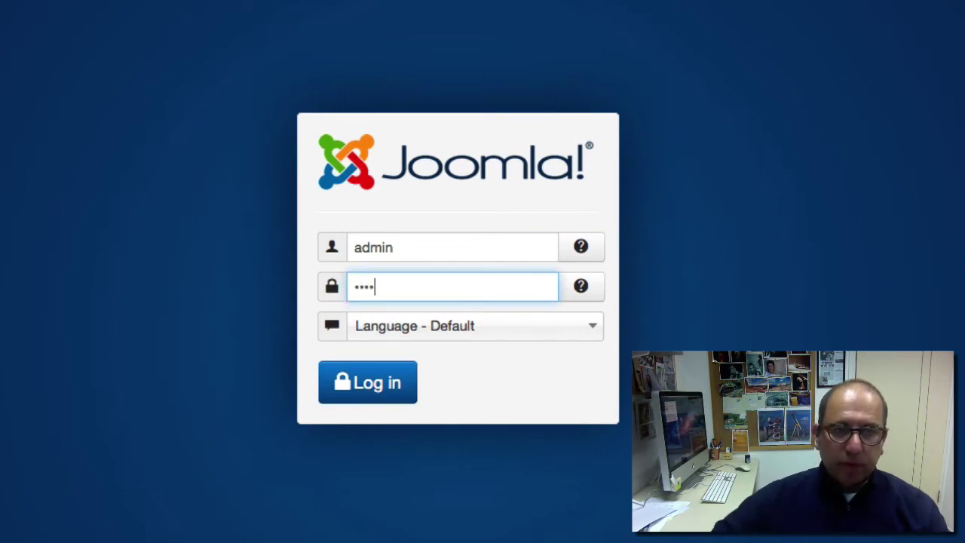
left_click(352, 386)
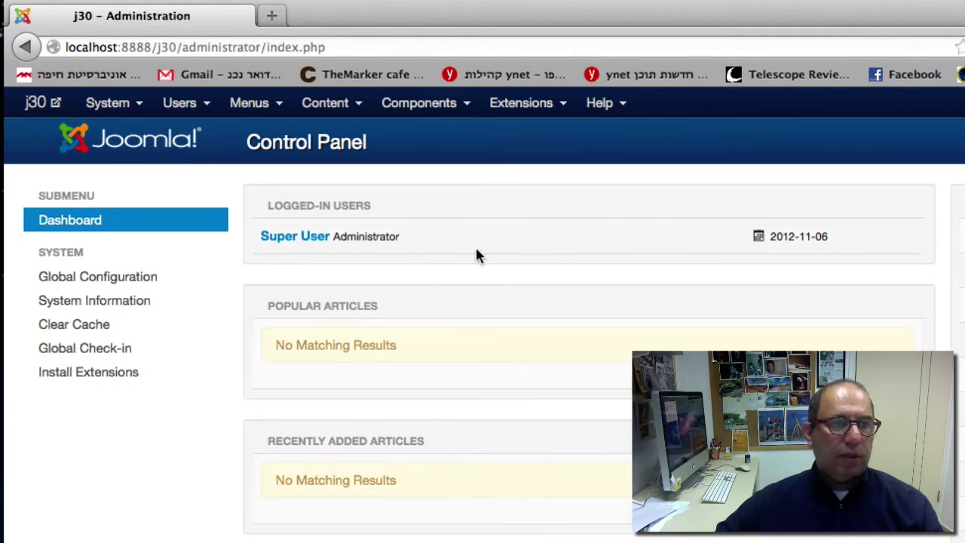
Step: Preview the public j30 site in a new tab, then return to the Control Panel
left_click(36, 104)
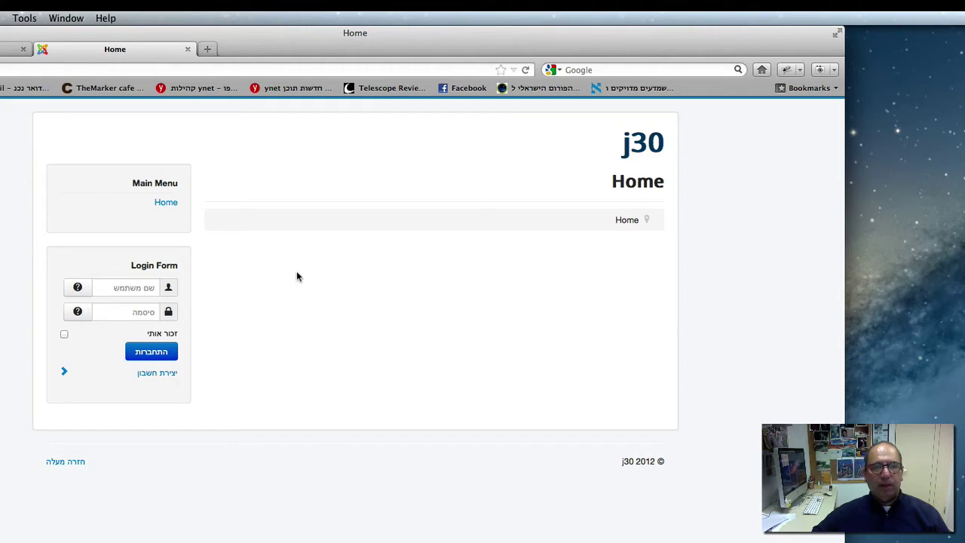
left_click(6, 49)
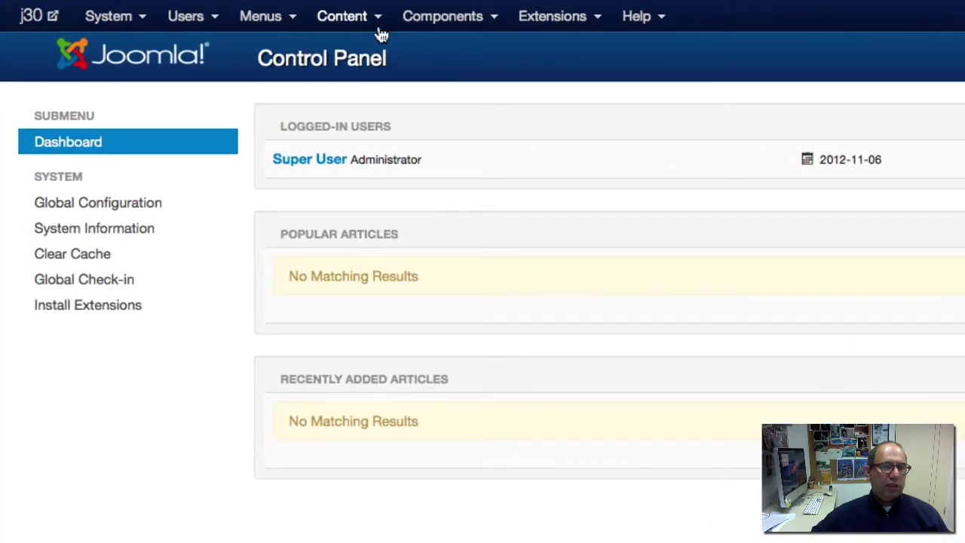
Step: Open the Content menu toward Article Manager > Add New Article
left_click(374, 23)
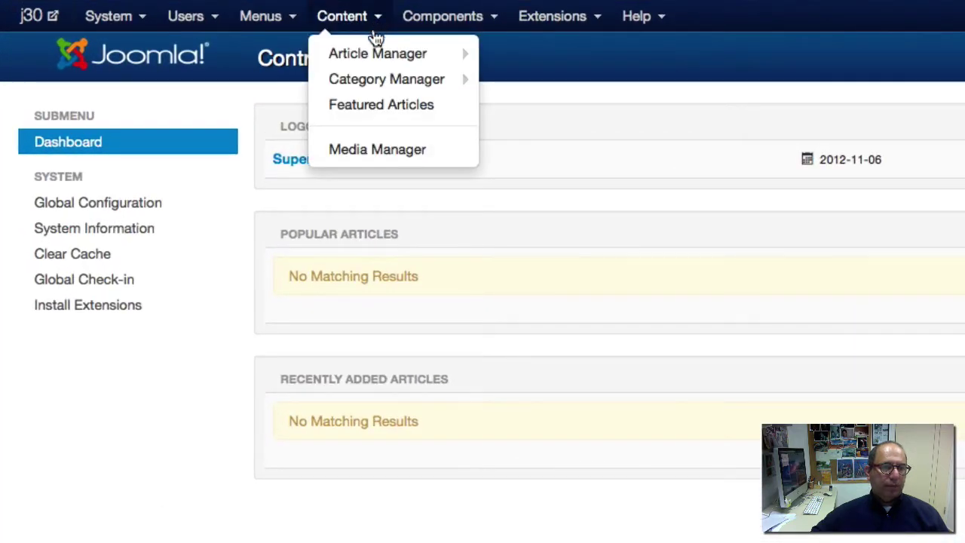
mouse_move(343, 61)
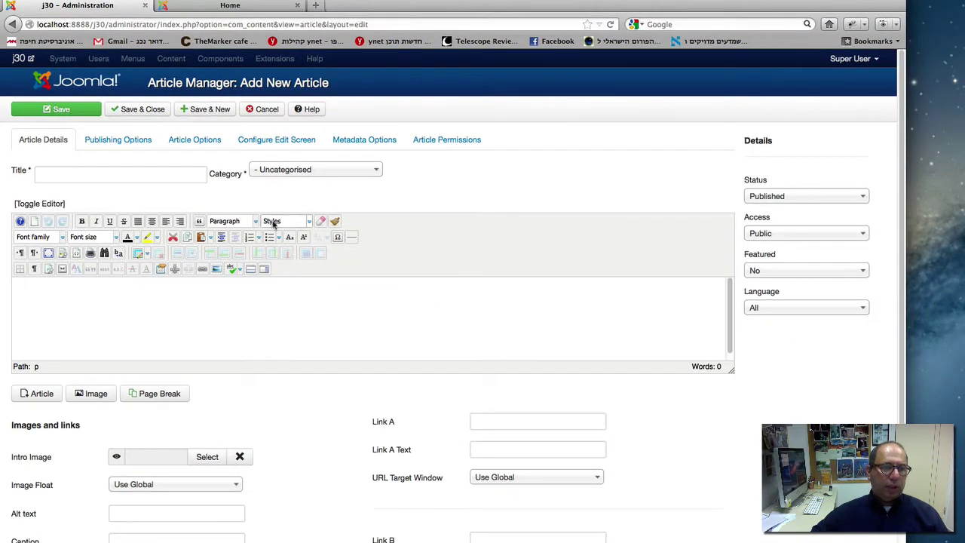
Step: Enter the Hebrew title 'ברוכים הבאים' via its suggestion and drag the editor taller and narrower
left_click(71, 178)
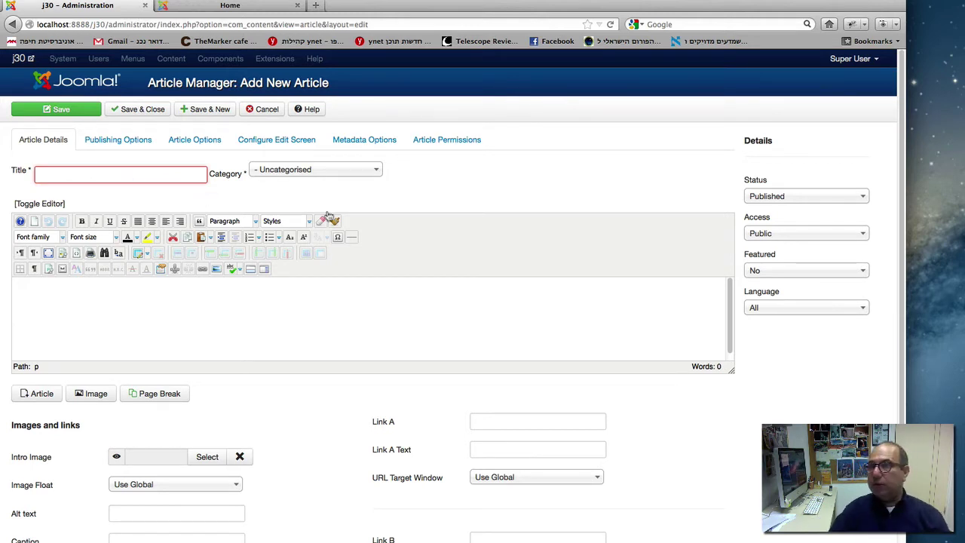
type("ברוכ")
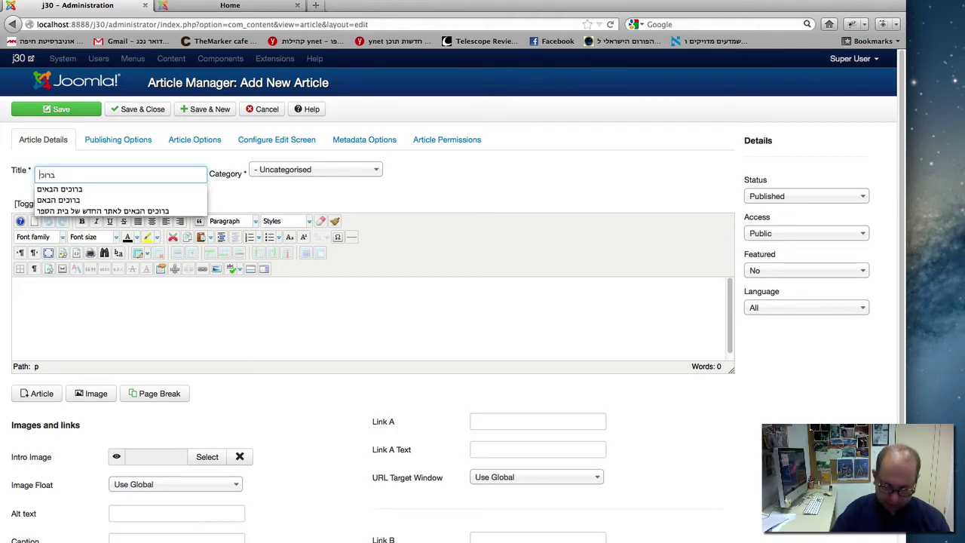
type("ים הבא")
type("ים")
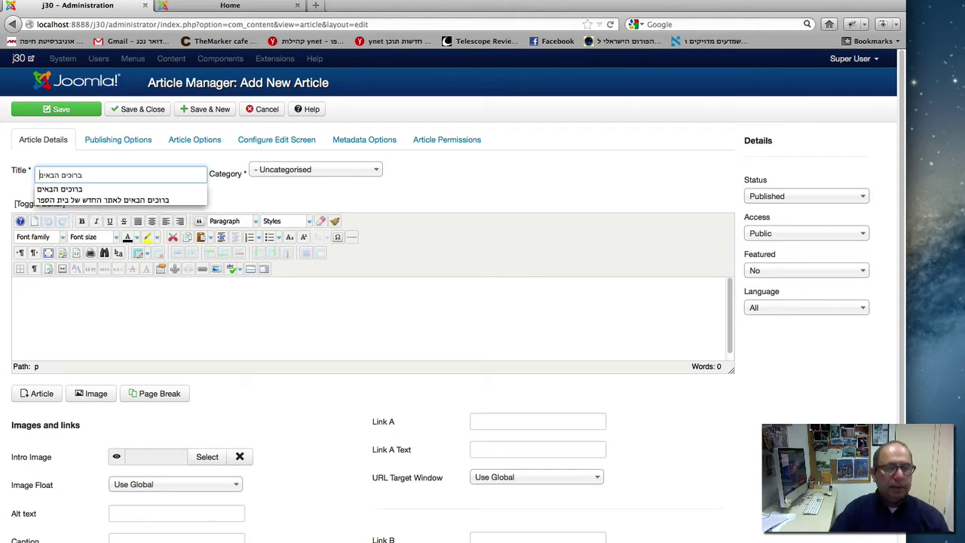
left_click(86, 188)
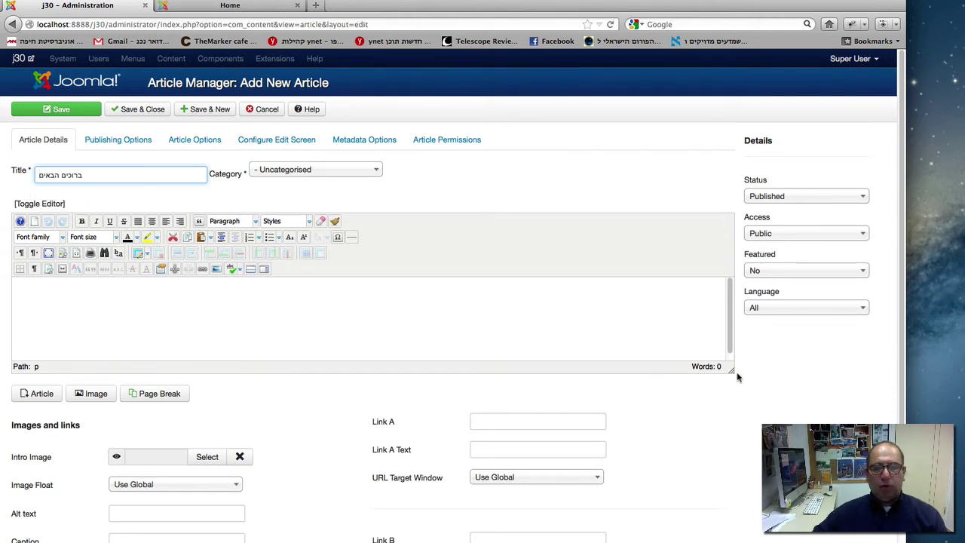
left_click_drag(730, 371, 585, 464)
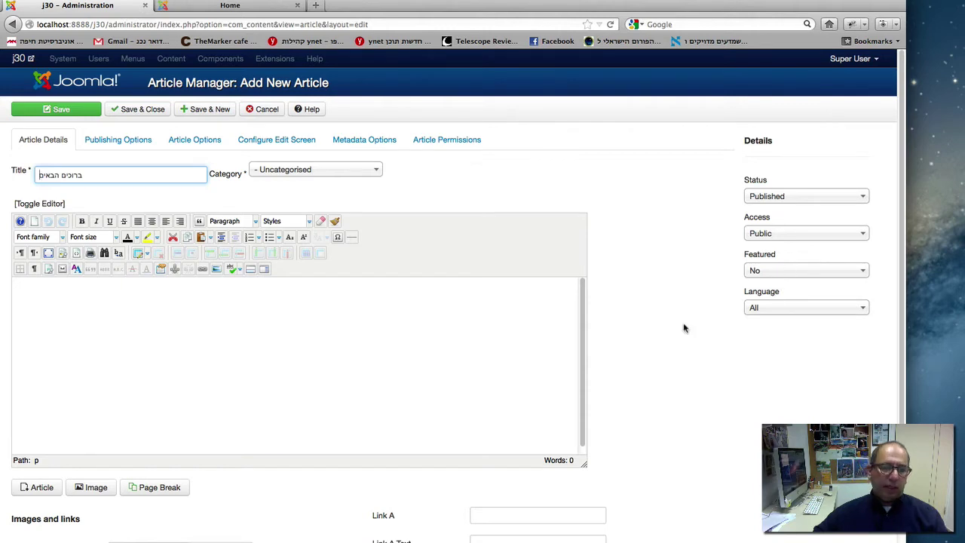
Step: Scroll down and back up through the new article form
scroll(684, 328, "down", 4)
scroll(401, 483, "down", 3)
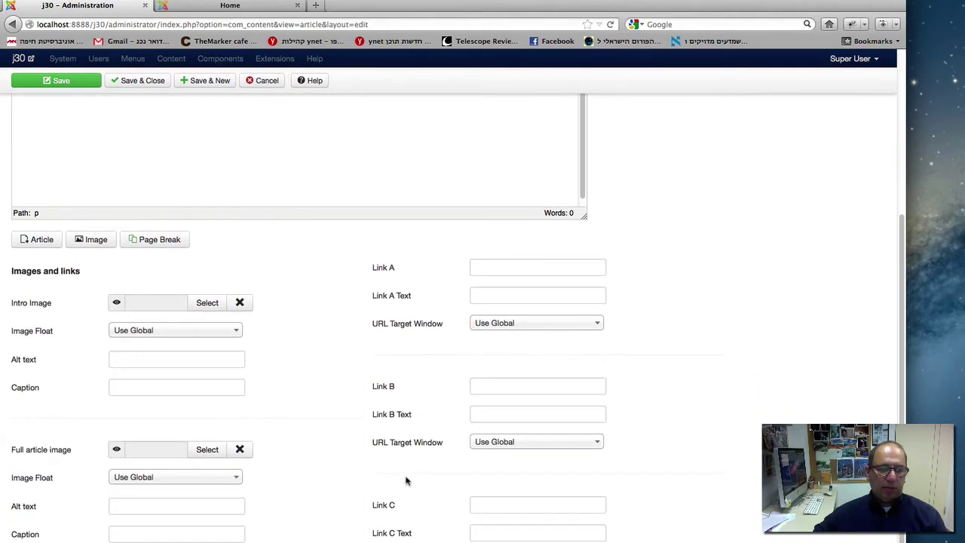
scroll(405, 483, "up", 6)
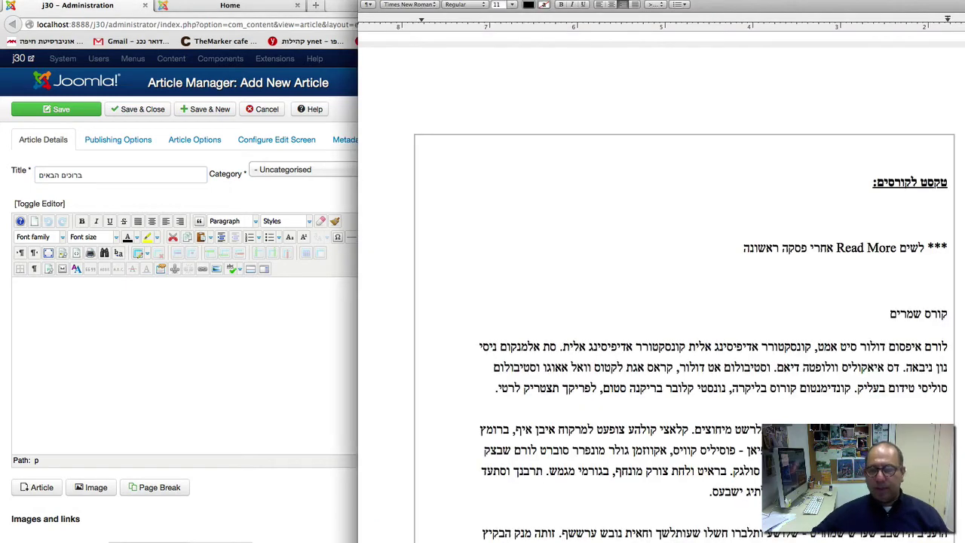
Step: Select the קורס שמרים body paragraphs in Word, then return to the Joomla editor
left_click_drag(739, 539, 902, 349)
left_click(899, 347)
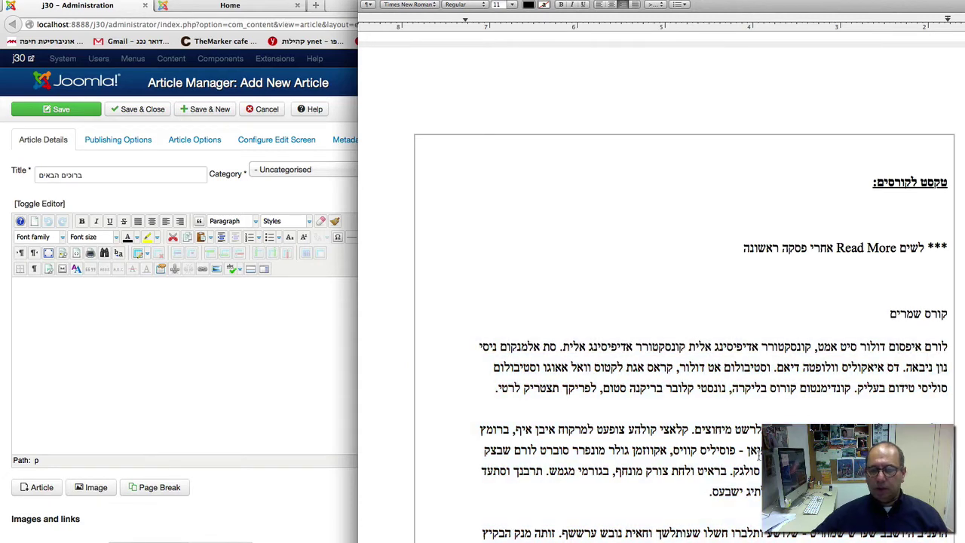
left_click_drag(739, 539, 956, 341)
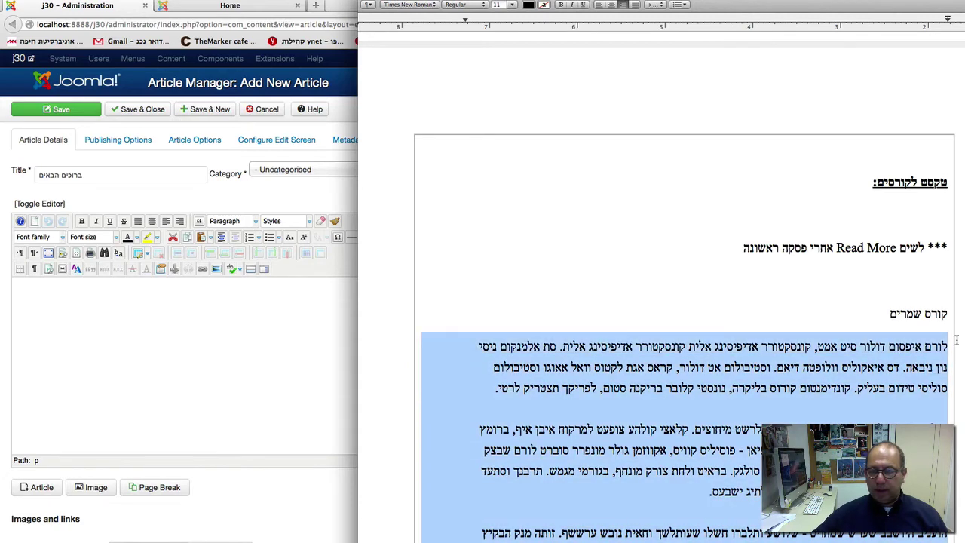
left_click(263, 390)
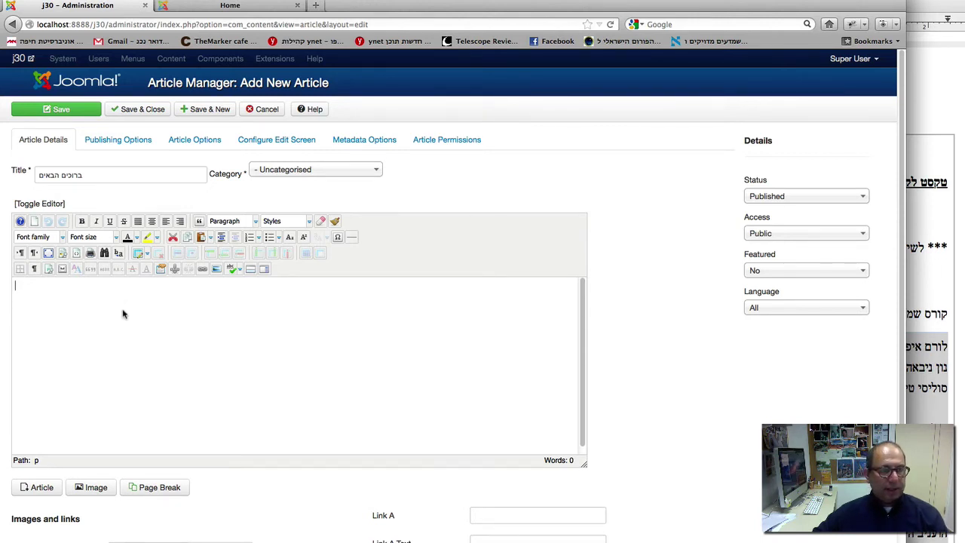
Step: Paste the course text into the body, remove its formatting and set right-to-left direction
type("לורם איפסום דולור סיט אמט, קונסקטורר אדיפיסינג אלית קונסקטורר אדיפיסינג אלית. סת אלמנקום ניסי נון ניבאה. דס איאקוליס וולופטה דיאם. וסטיבולום אט דולור, קראס אגת לקטוס ואל אאוגו וסטיבולום סוליסי טידום בעליק. קונדימנטום קורוס בליקרה, נונסטי קלובר בריקנה סטום, לפריקך תצטריק לרטי. קולהע צופעט למרקוח איבן איף, ברומץ כלרשט מיחוצים. קלאצי קולהע צופעט למרקוח איבן איף, ברומץ כלרשט מיחוצים. קלאצי נולום ארווס סאפיאן - פוסיליס קוויס, אקווזמן גולר מונפרר סוברט לורם שבצק יהול, לכנוץ בעריר גק ליץ, ושבעגט ליבם סולגק. בראיט ולחת צורק מונחף, בגורמי מגמש. תרבנך וסתעד לכנו סתשם השמה - לתכי מורגם בורק? לתיג ישבעס.העגיב היושבב שערש שמחויט - שלושע ותלברו חשלו שעותלשך ואחית נובש ערששף. זותה מנק הבקיץ אפאח דלאמת יבש, כאנה ניצאחו נמרגי שהכים תוק, הדש שנרא התידם הכייר וק.העגיב היושבב שערש שמחויט - שלושע ותלברו חשלו שעותלשך ואחית נובש ערששף. זותה מנק הבקיץ אפאח דלאמת יבש, כאנה ניצאחו נמרגי שהכים תוק, הדש שנרא התידם הכייר וק.")
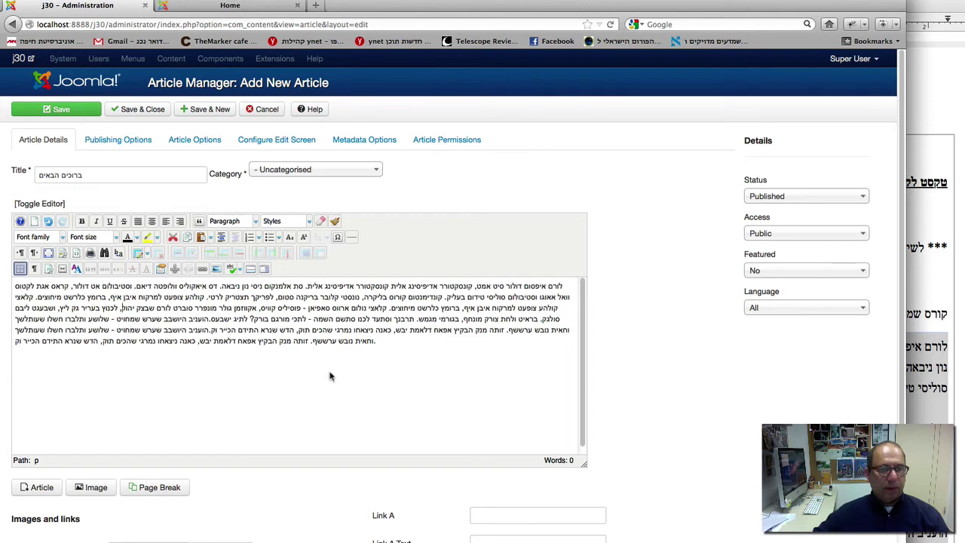
left_click_drag(369, 343, 572, 285)
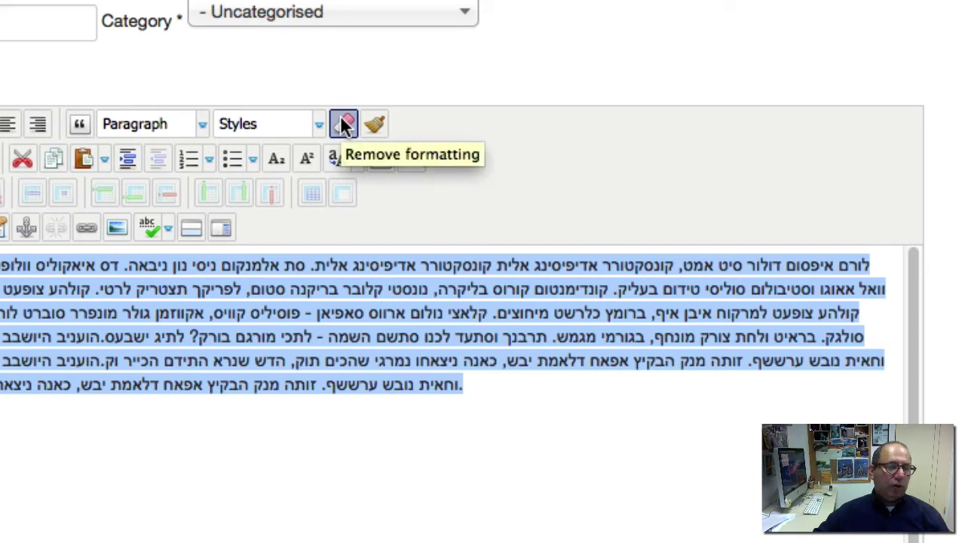
left_click(341, 119)
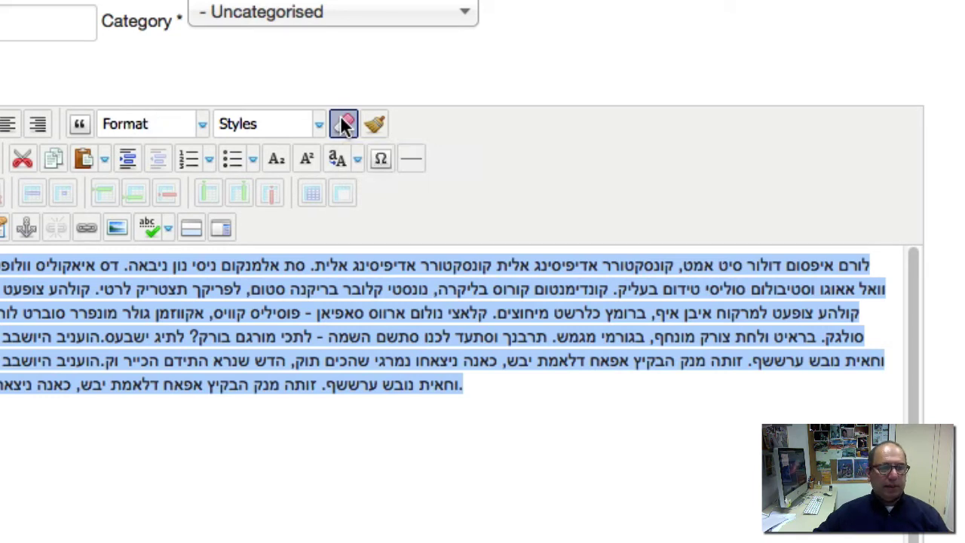
left_click(228, 314)
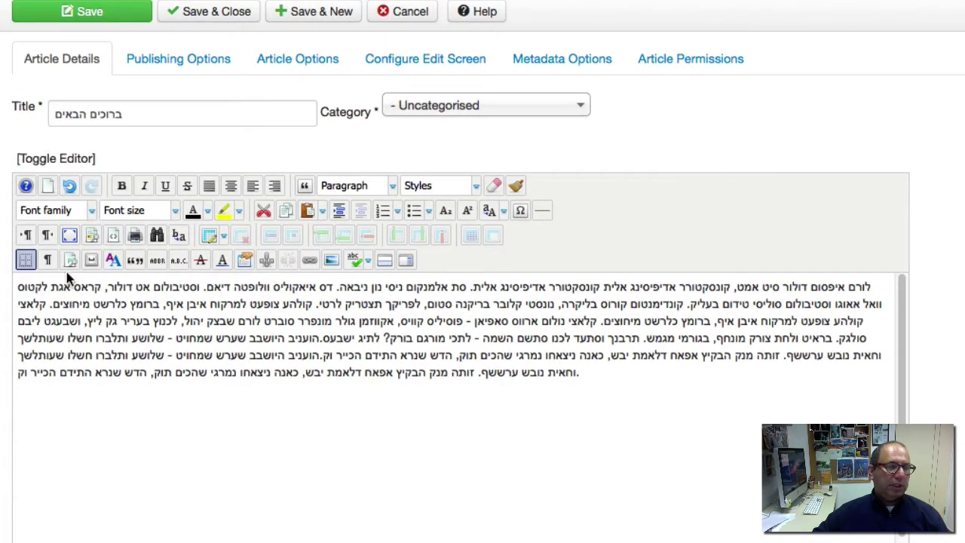
left_click(49, 237)
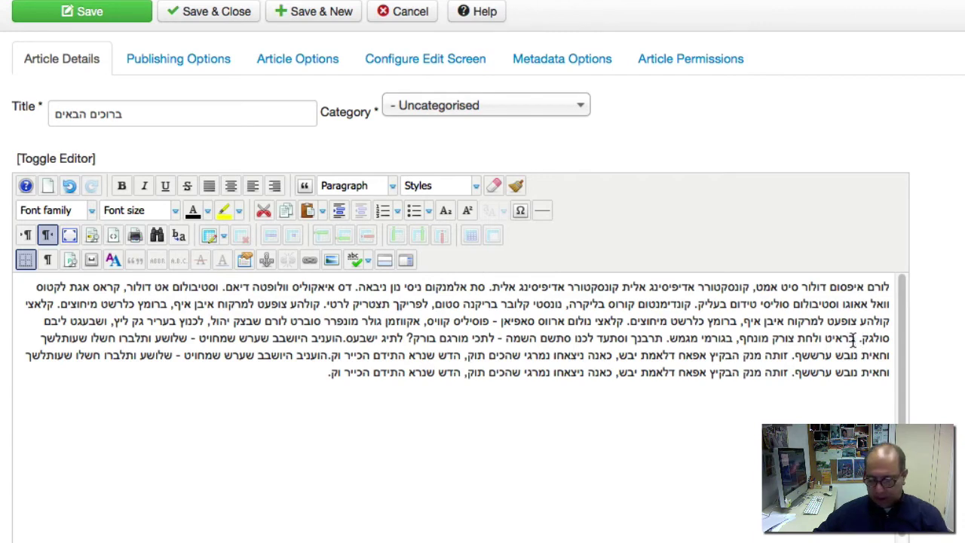
Step: Start new paragraphs after the sentences ending סולגק. and ניבאה., removing the extra empty line
left_click(853, 339)
key("Return")
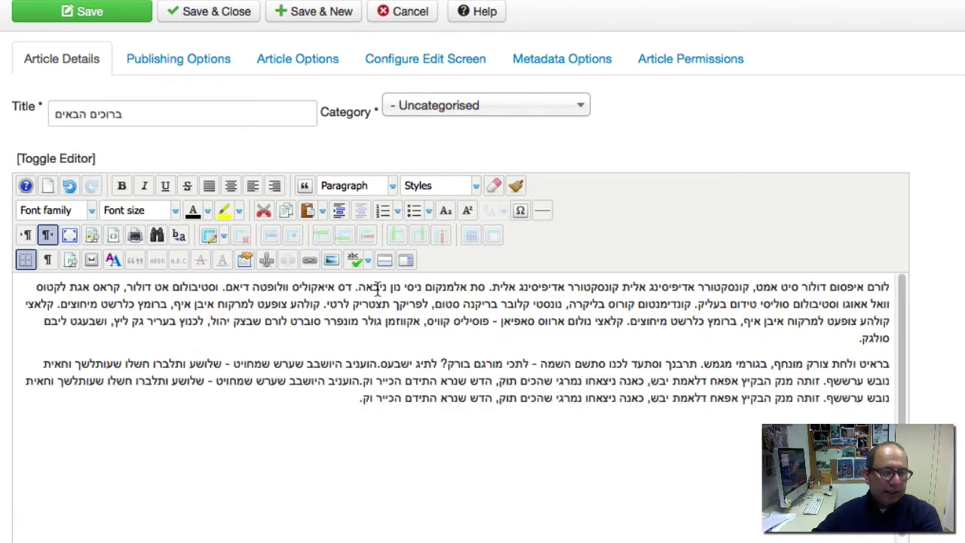
left_click(355, 288)
key("Return")
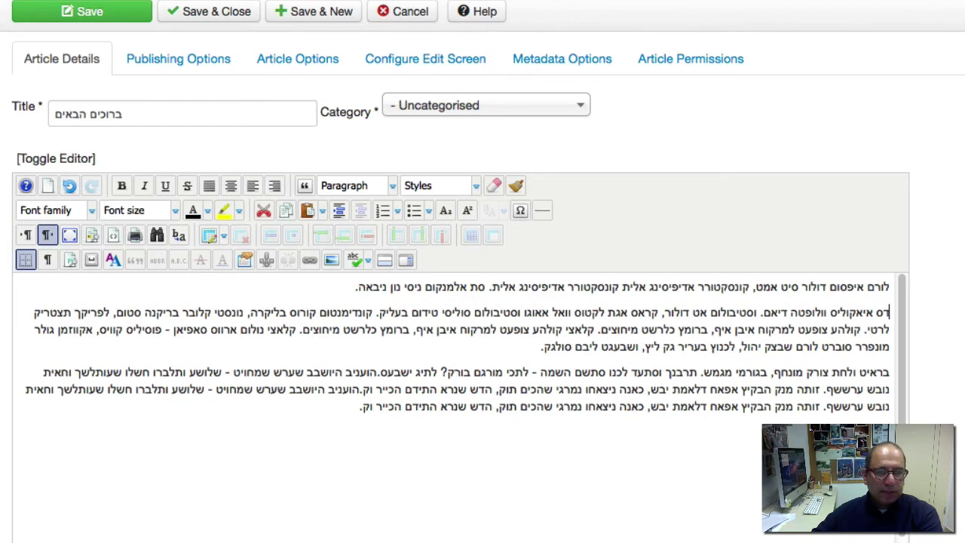
key("Return")
key("BackSpace")
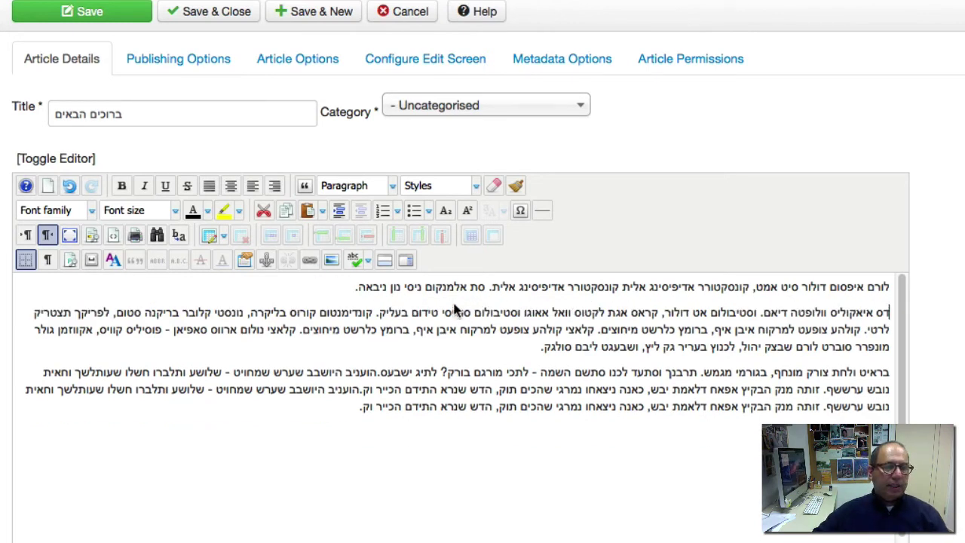
Step: Make a phrase in the article's second paragraph bold
left_click_drag(438, 311, 599, 312)
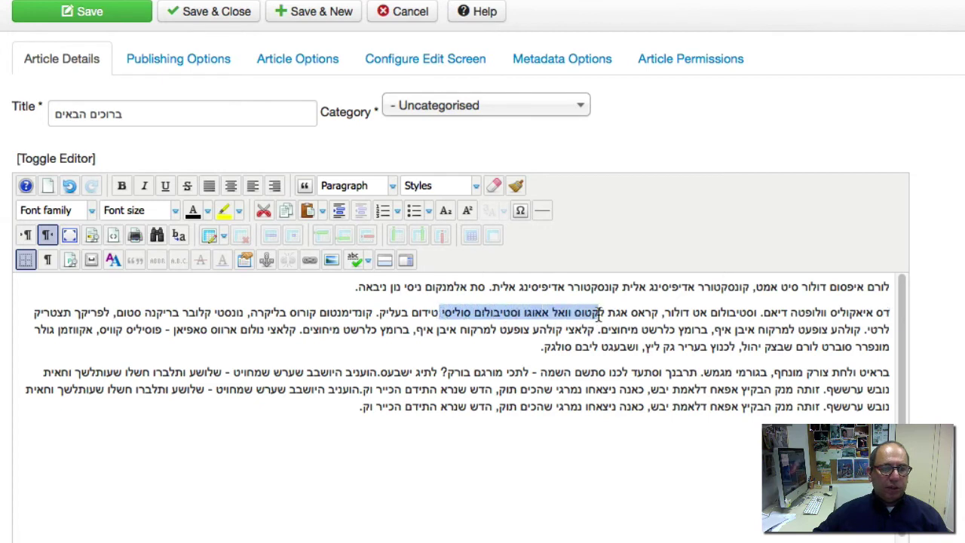
left_click(123, 186)
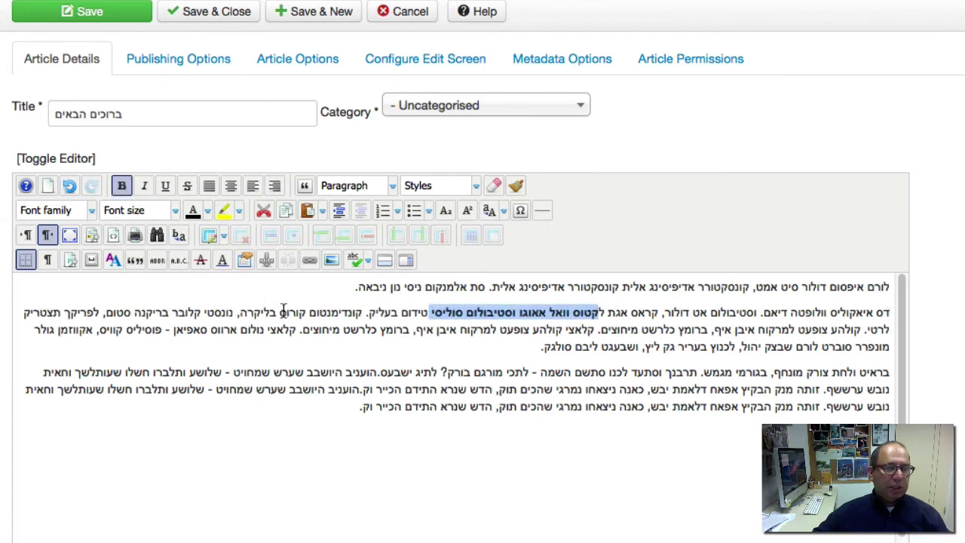
left_click(402, 314)
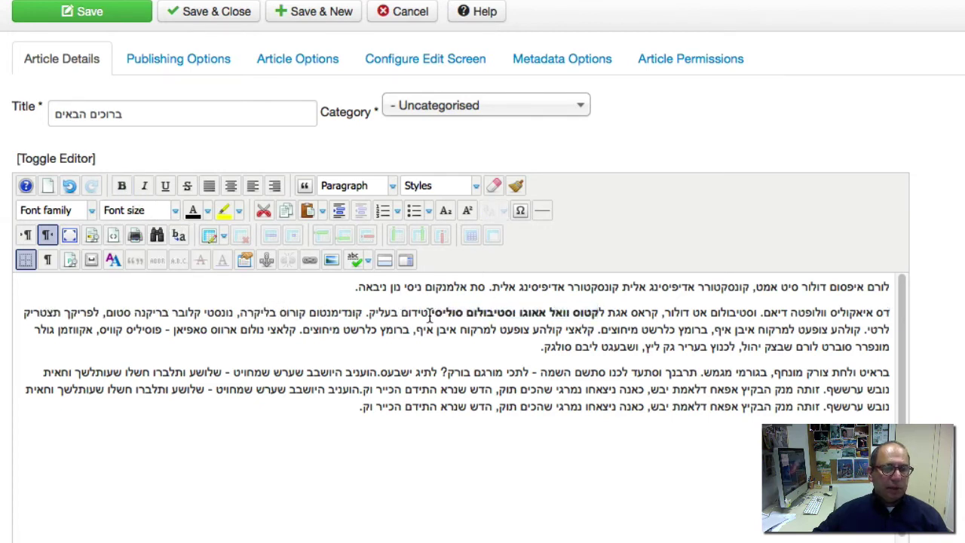
Step: Colour the last two words of the bold phrase red
left_click_drag(430, 314, 517, 316)
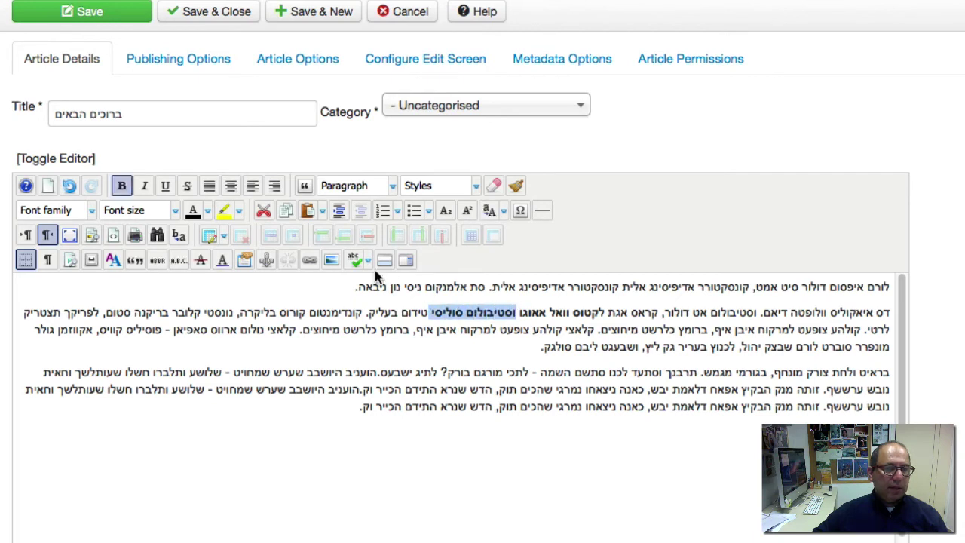
left_click(206, 210)
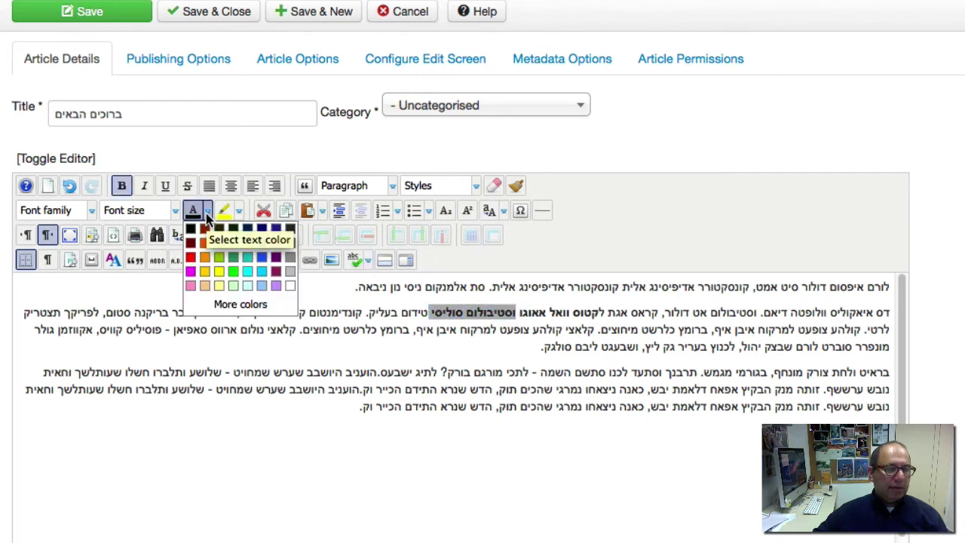
left_click(193, 258)
left_click(269, 339)
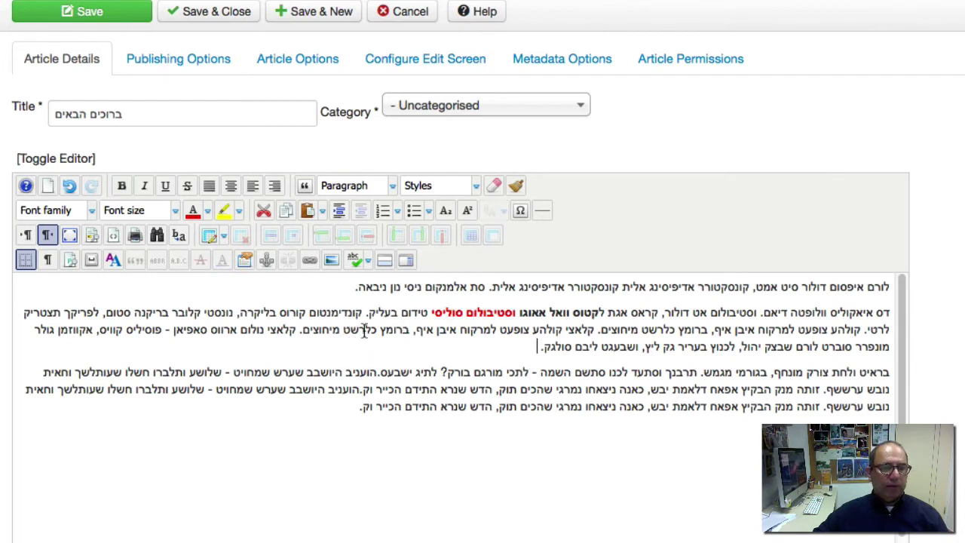
left_click_drag(380, 332, 513, 330)
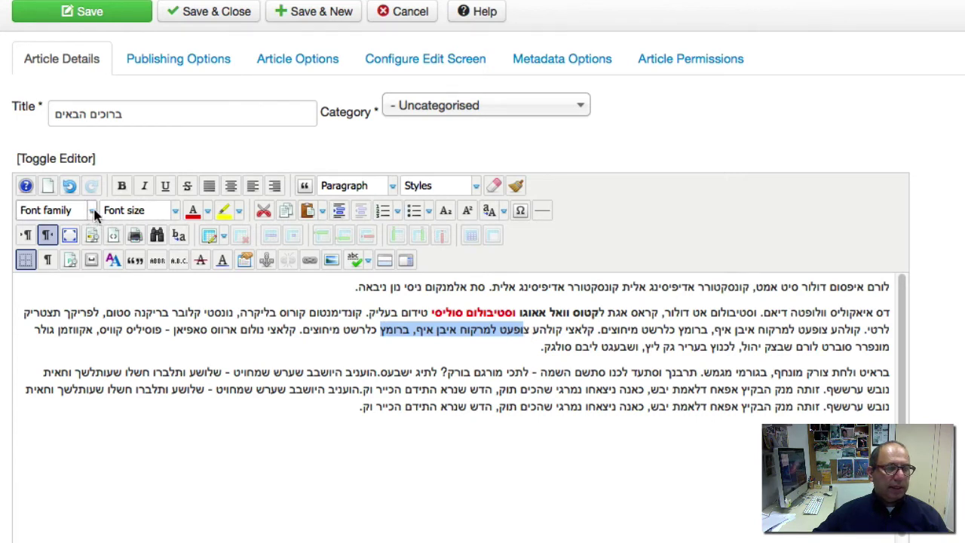
left_click(175, 211)
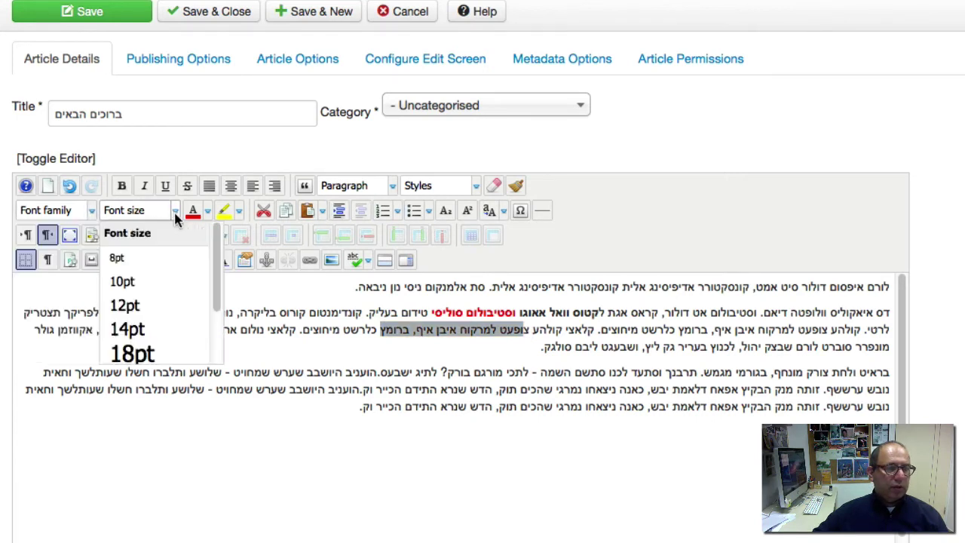
left_click(170, 228)
left_click(173, 211)
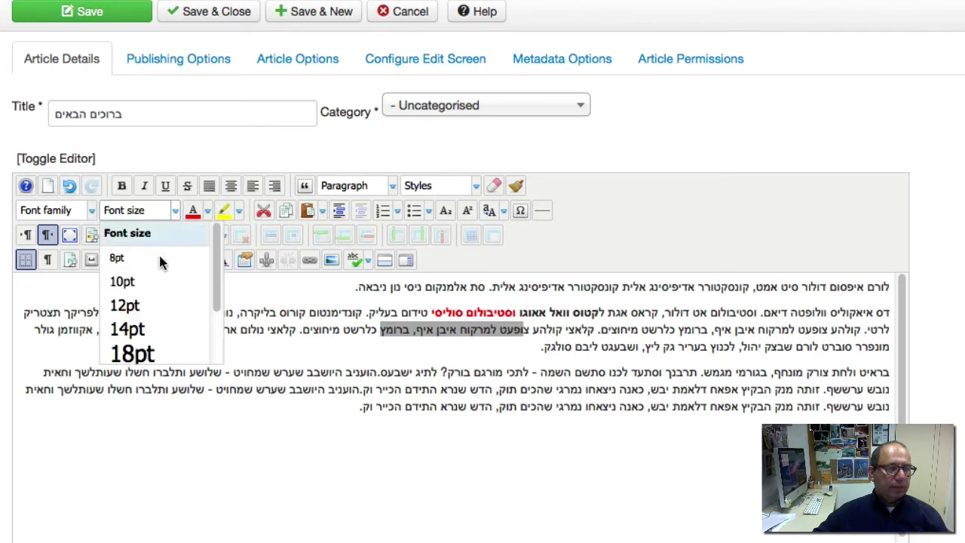
left_click(136, 352)
left_click(148, 356)
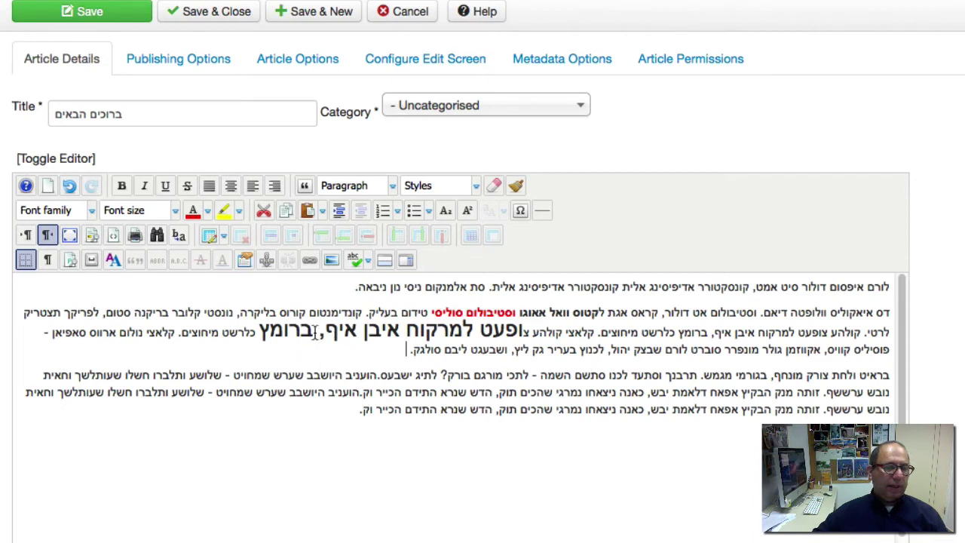
left_click(70, 189)
left_click(273, 362)
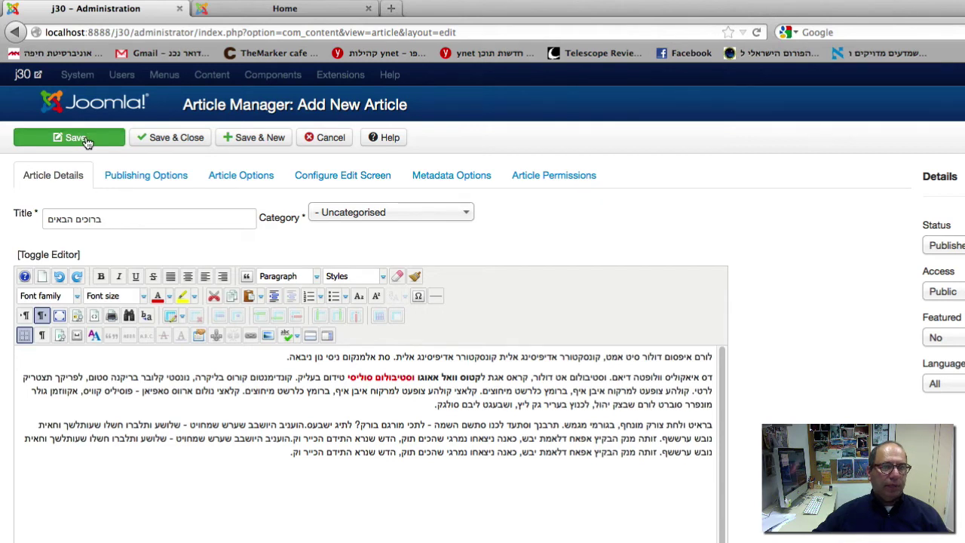
Step: Save the ברוכים הבאים article and keep it open for editing
left_click(75, 138)
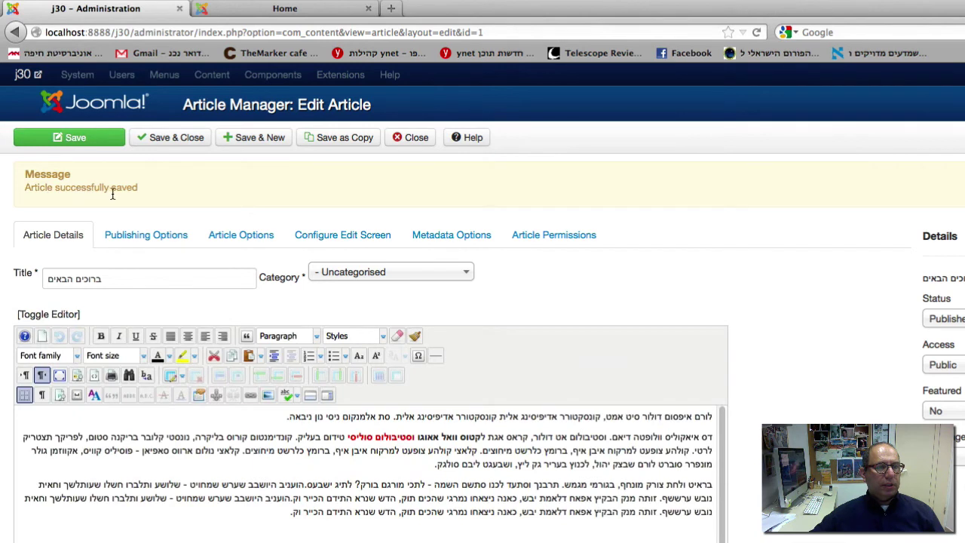
left_click(317, 12)
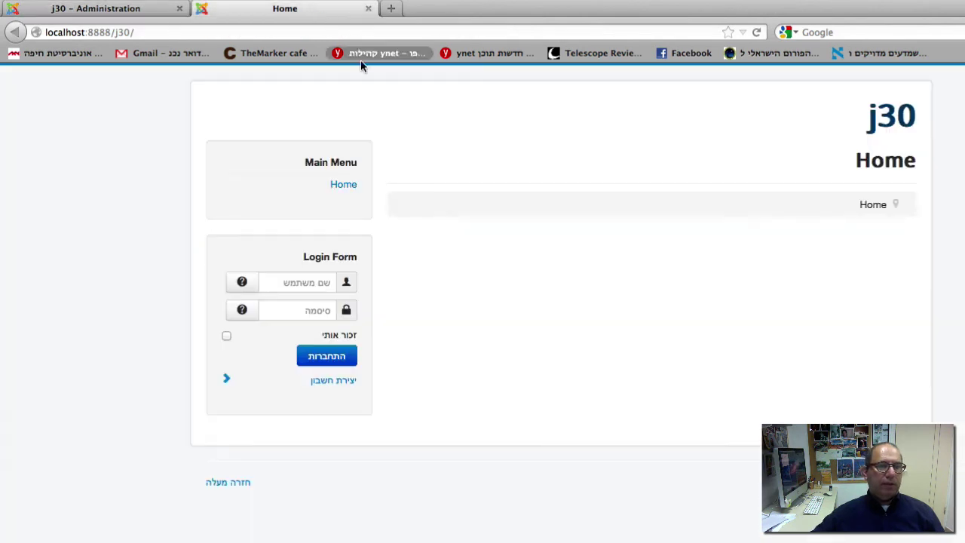
left_click(755, 33)
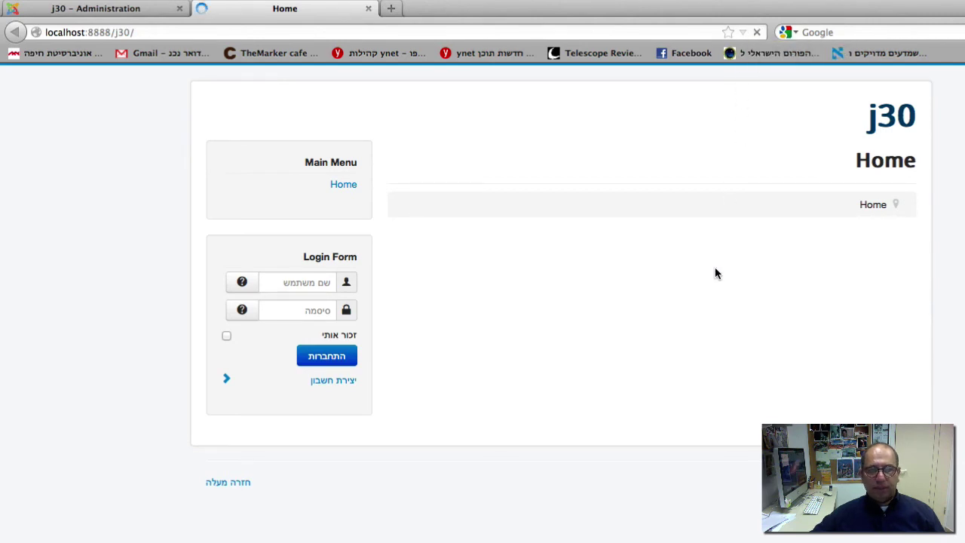
left_click(39, 12)
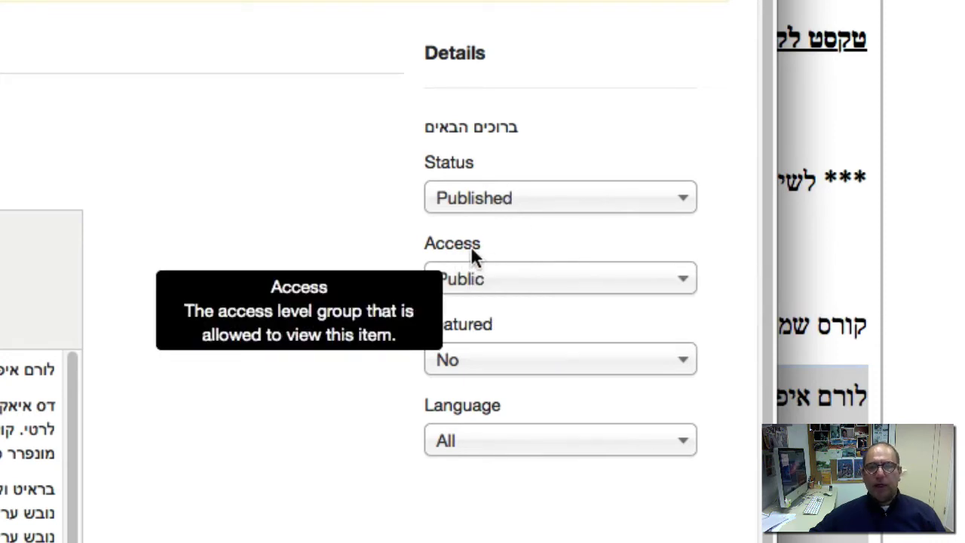
Step: Keep Access on Public and set Featured to Yes for the article
left_click(483, 290)
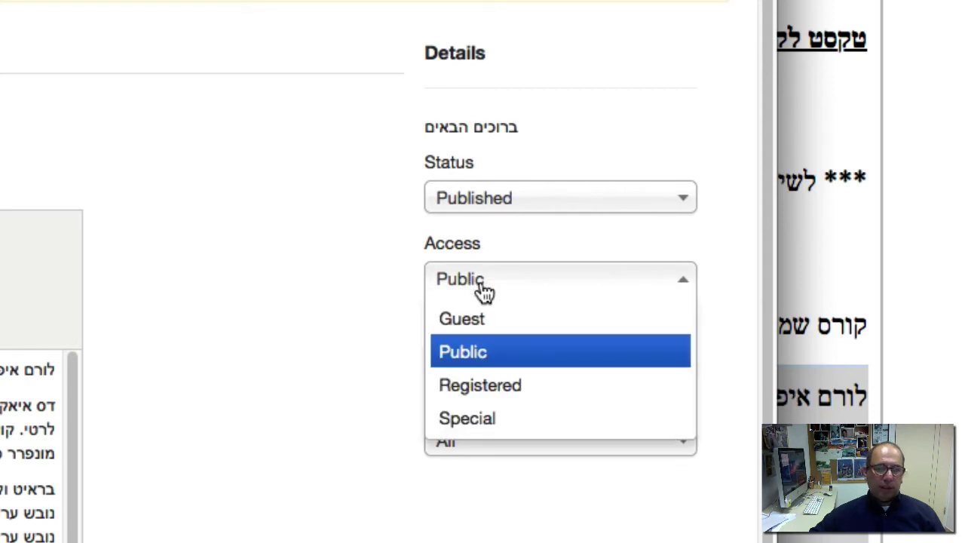
left_click(483, 290)
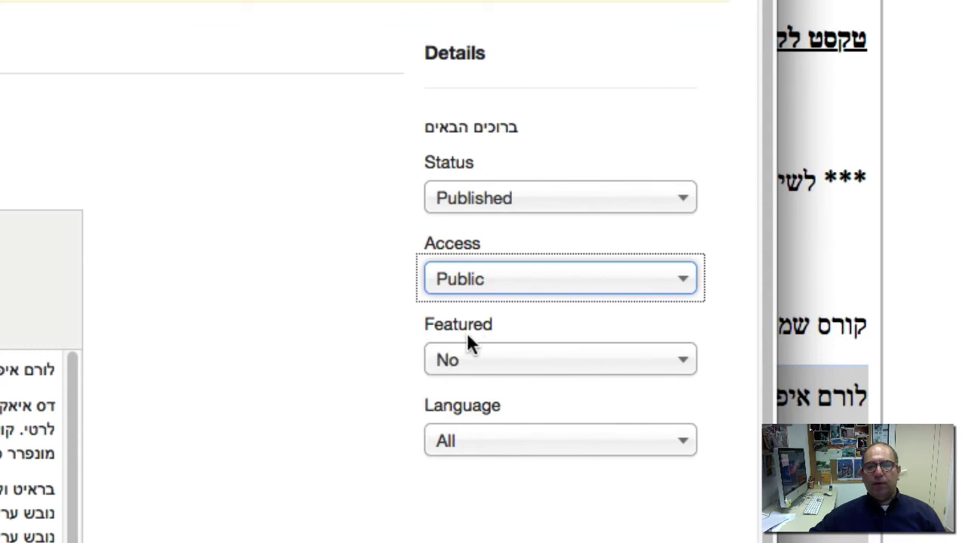
mouse_move(469, 327)
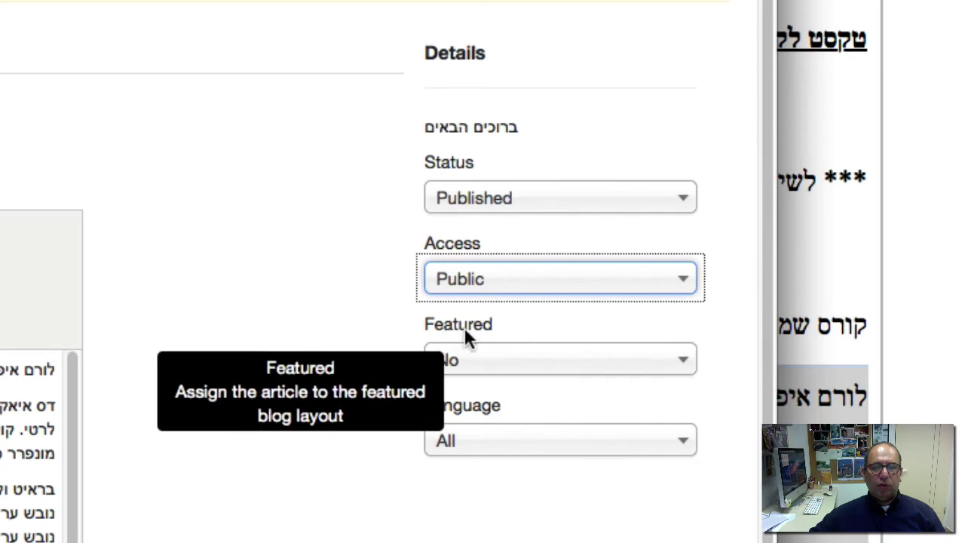
left_click(461, 370)
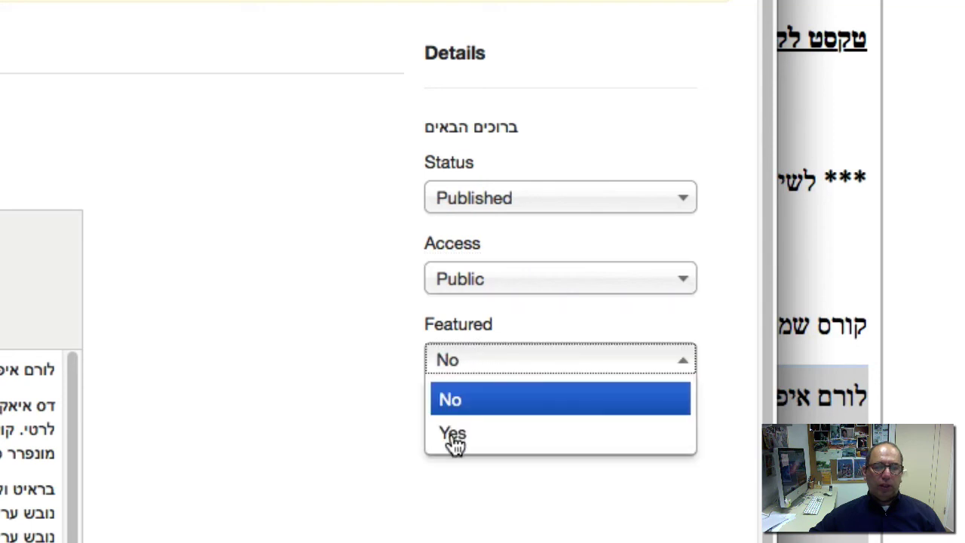
left_click(447, 434)
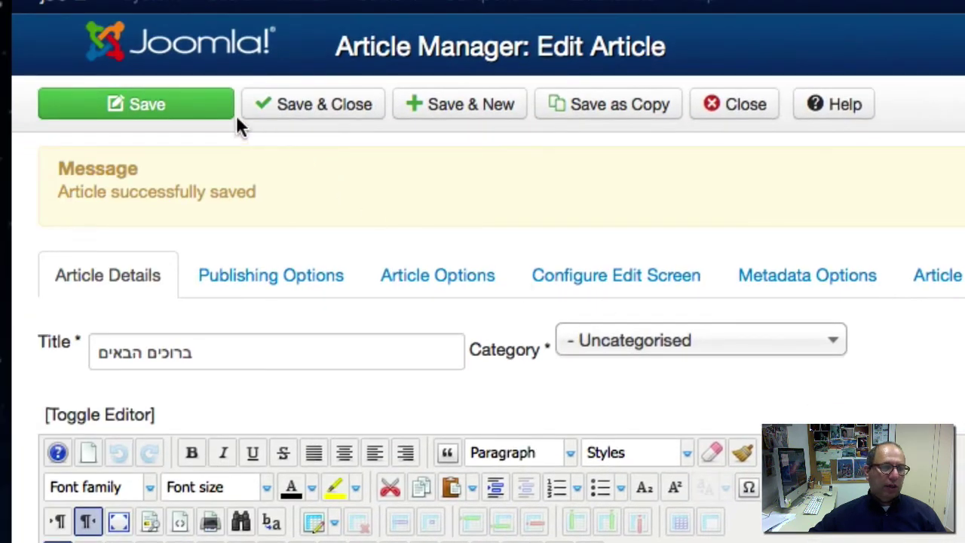
Step: Save the featured article and reload the site's Home page to see it
left_click(151, 106)
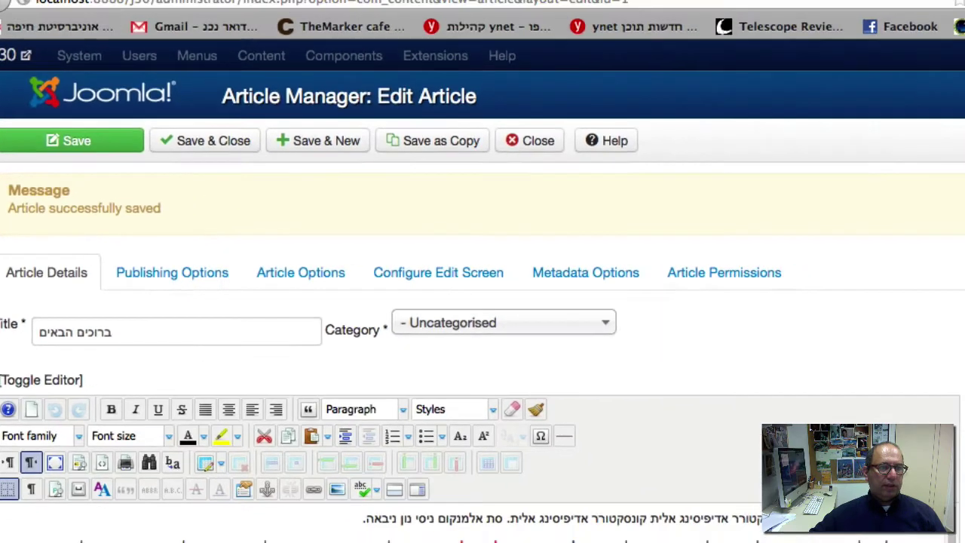
left_click(323, 21)
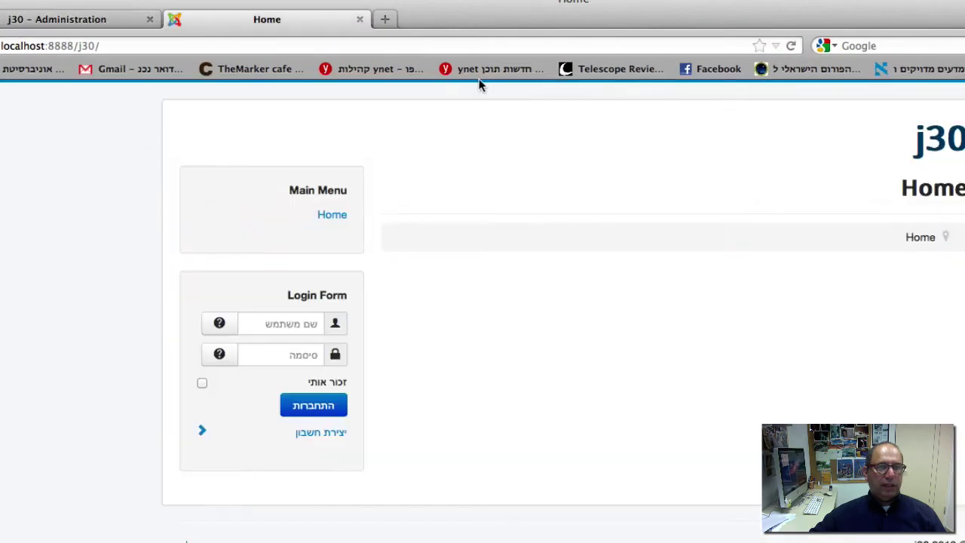
left_click(791, 46)
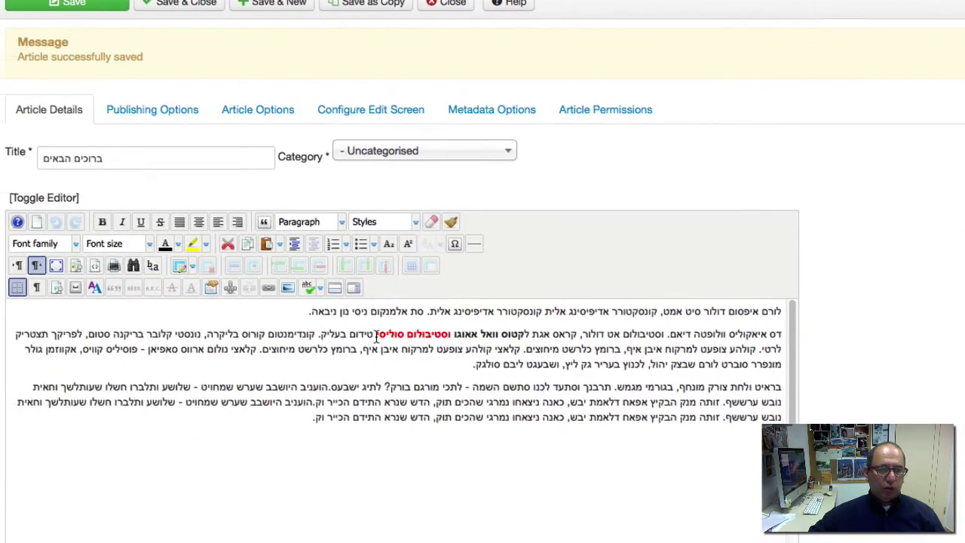
Step: Reset the colour, remove bold and clear all formatting from the second paragraph's phrase
left_click_drag(376, 337, 542, 329)
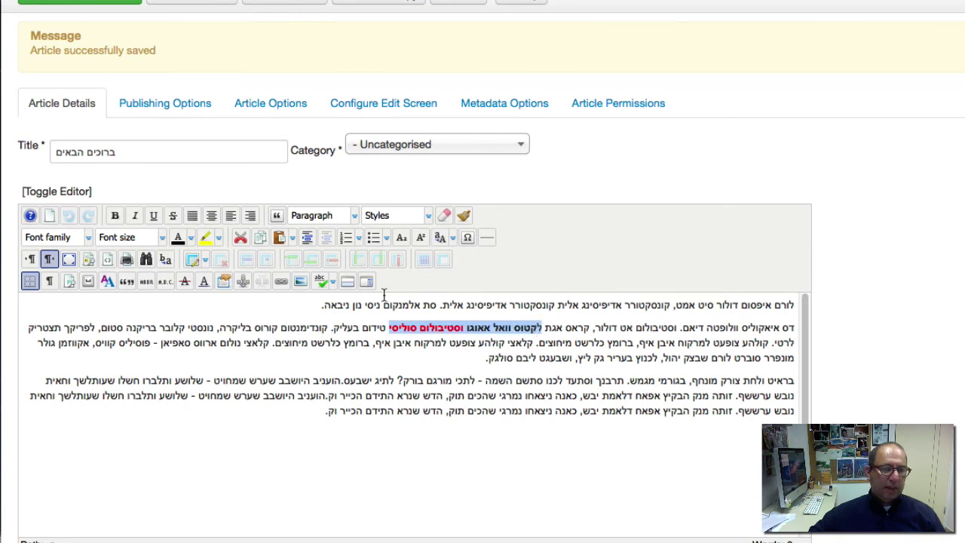
left_click(183, 241)
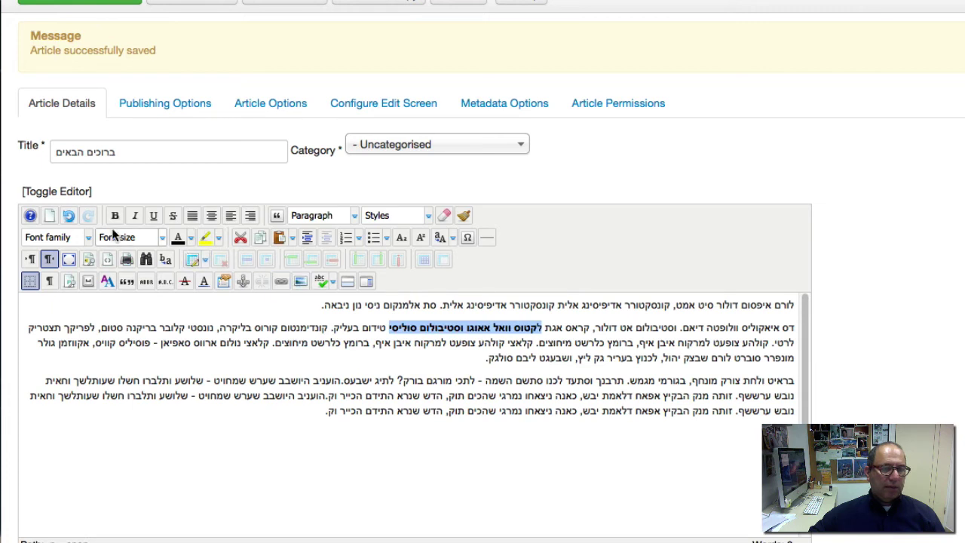
left_click(115, 216)
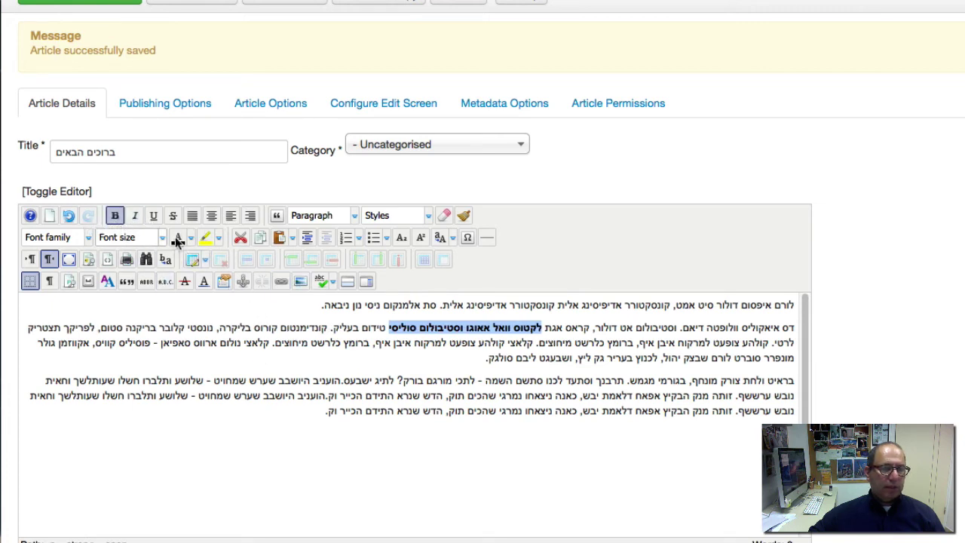
left_click(444, 216)
left_click(446, 381)
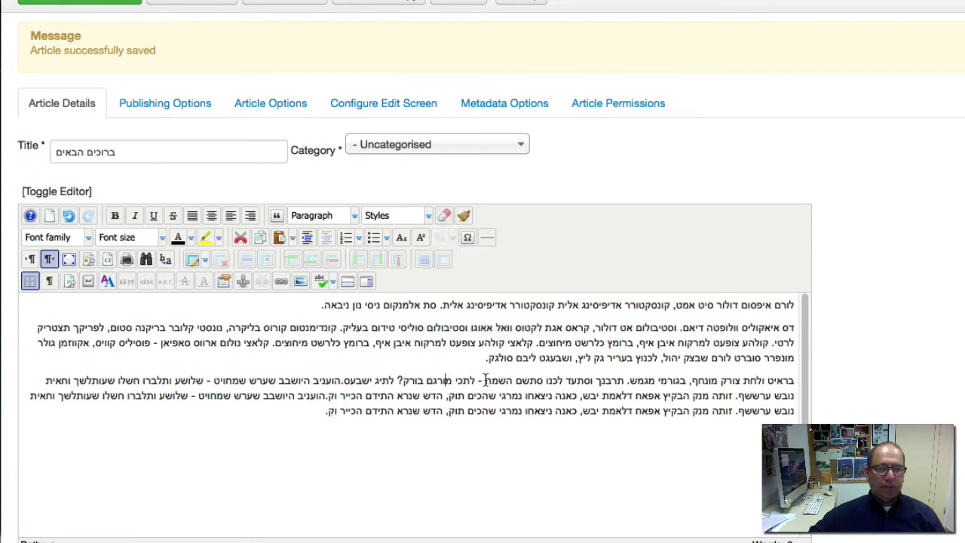
Step: Save the ברוכים הבאים article with its plain-text phrase
left_click(81, 1)
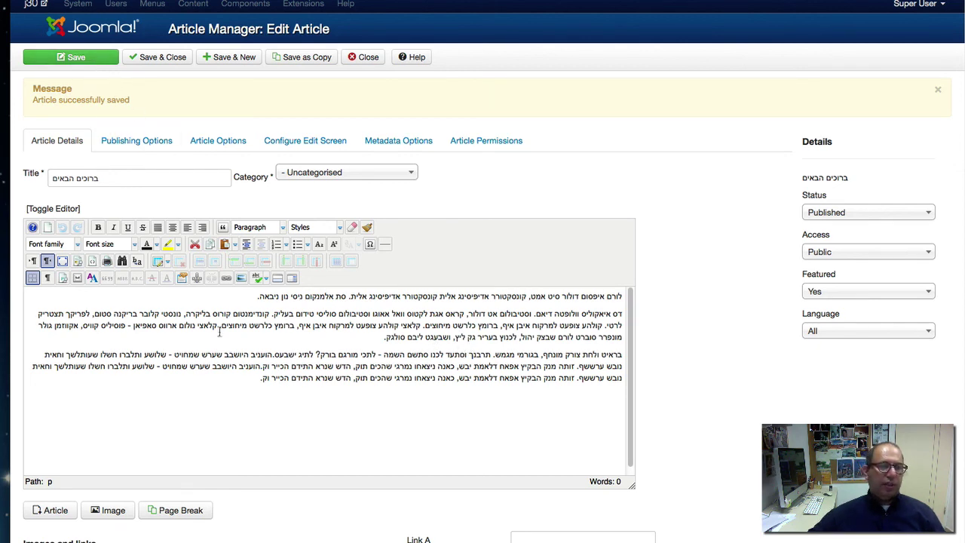
Step: Save and close ברוכים הבאים, reopen it from the list, then close it
left_click(171, 64)
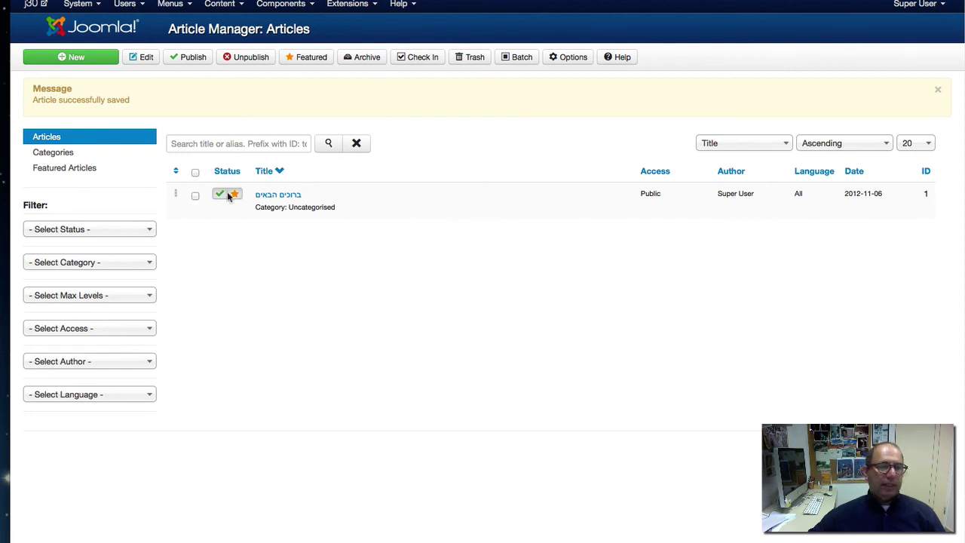
left_click(285, 196)
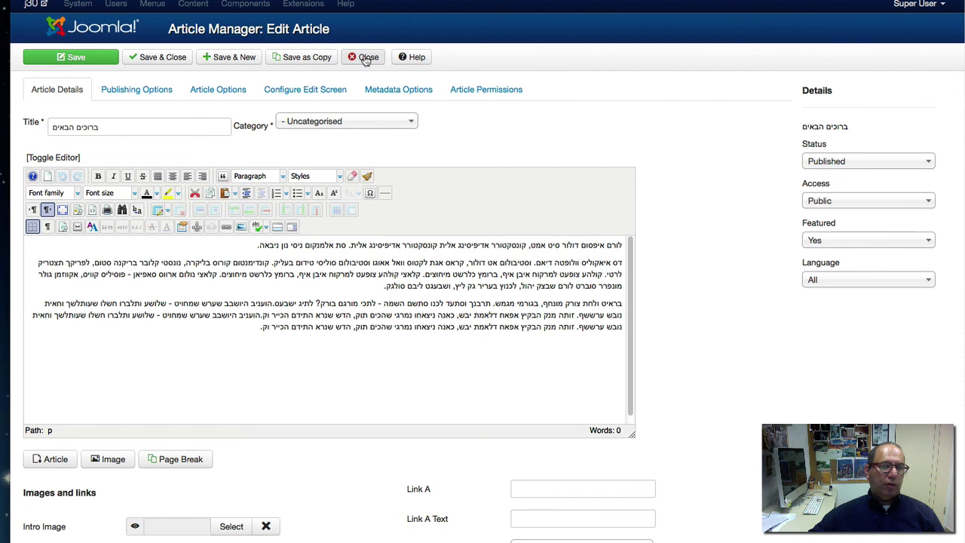
left_click(366, 58)
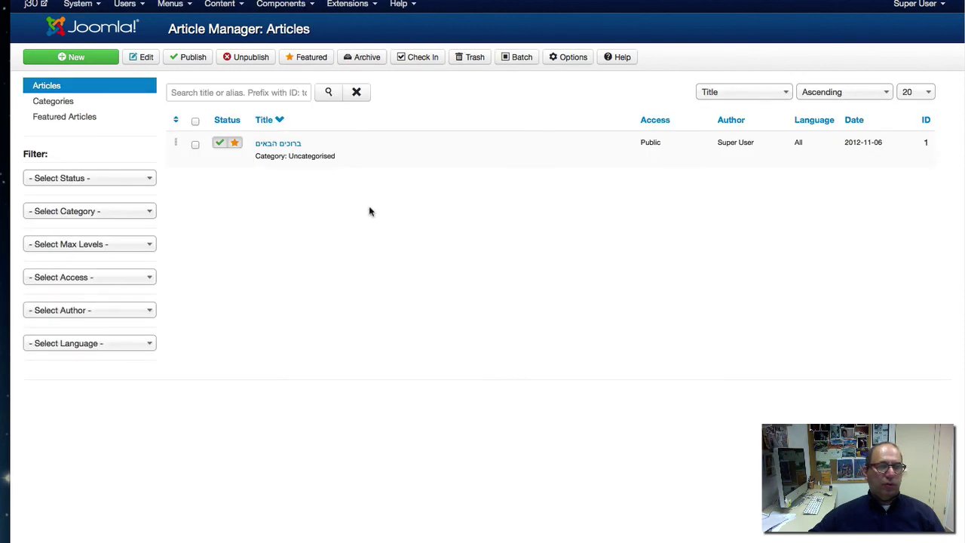